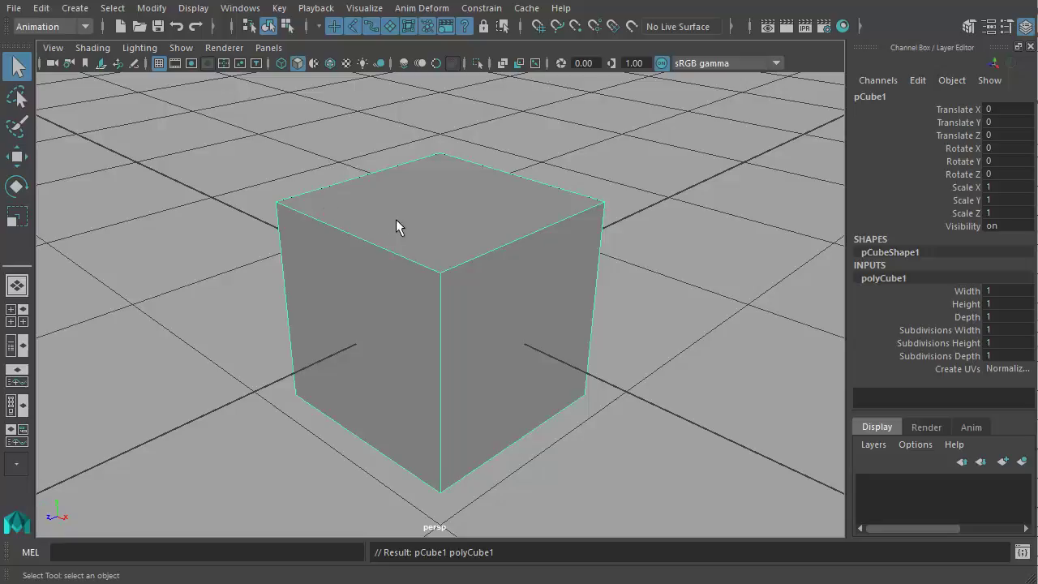
Step: Put pCube1 into face mode from the marking menu and select its top face
right_click(481, 225)
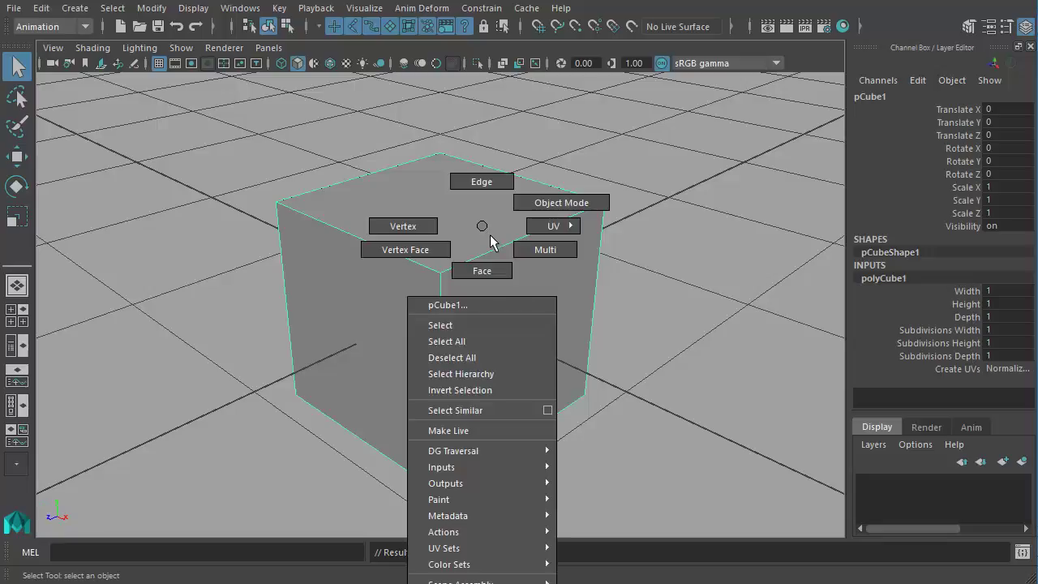
left_click(495, 271)
left_click(454, 239)
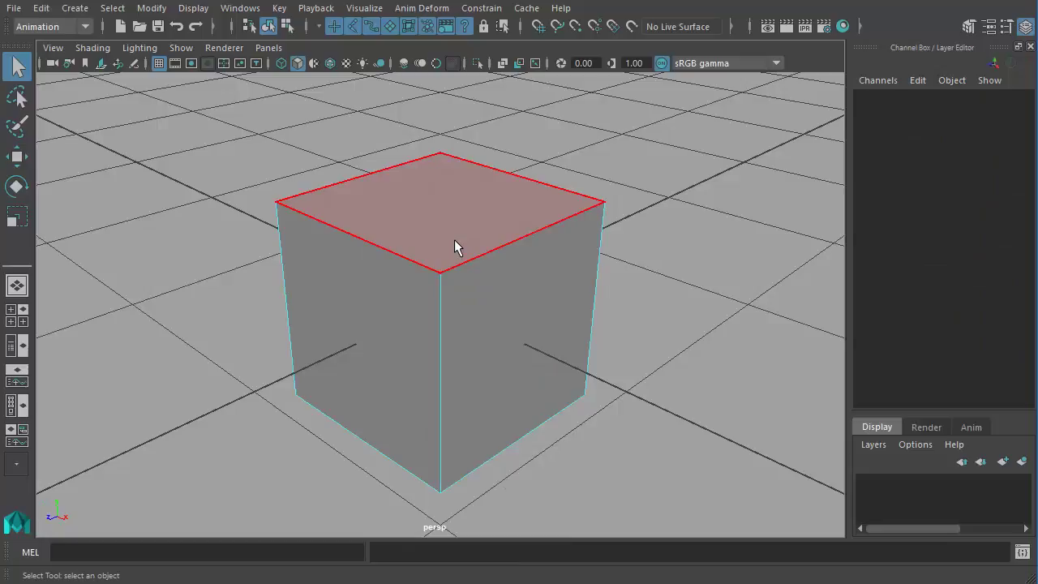
left_click(453, 240)
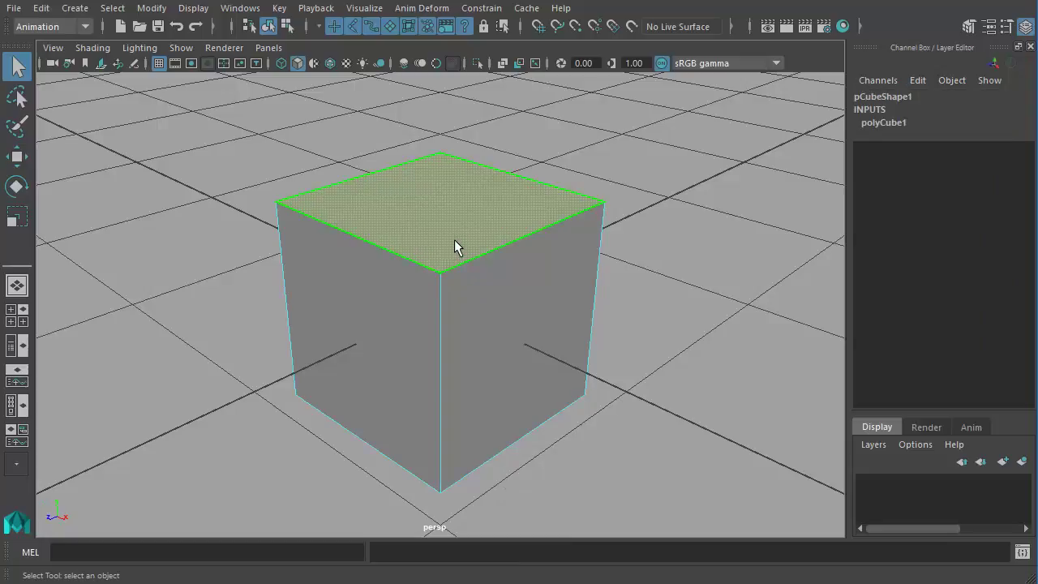
Step: Switch the menu set from Animation to Modeling and apply Edit Mesh > Extrude to the top face
right_click(454, 239, "shift")
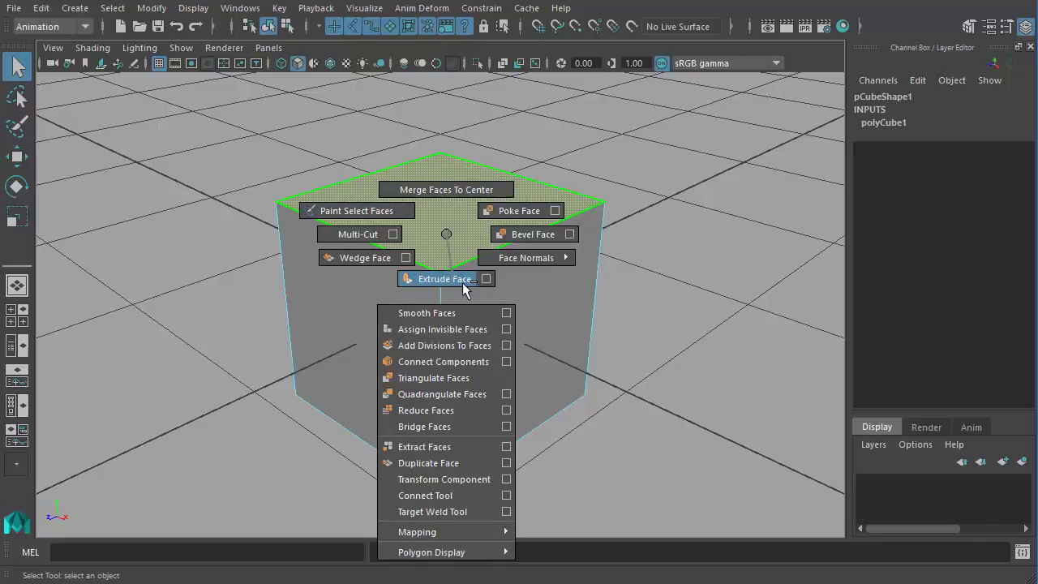
left_click(452, 239)
left_click(71, 29)
left_click(60, 46)
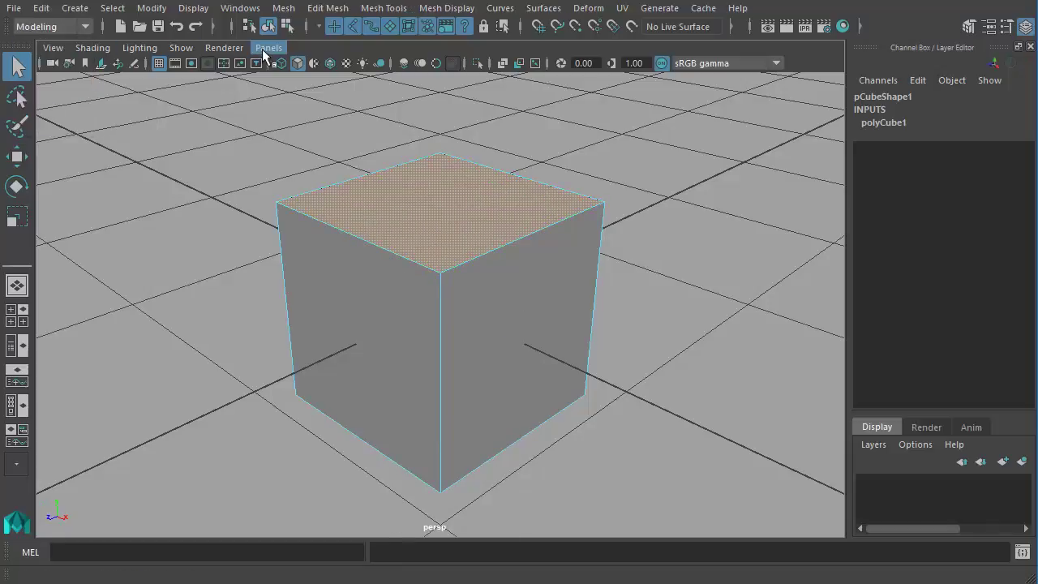
left_click(330, 17)
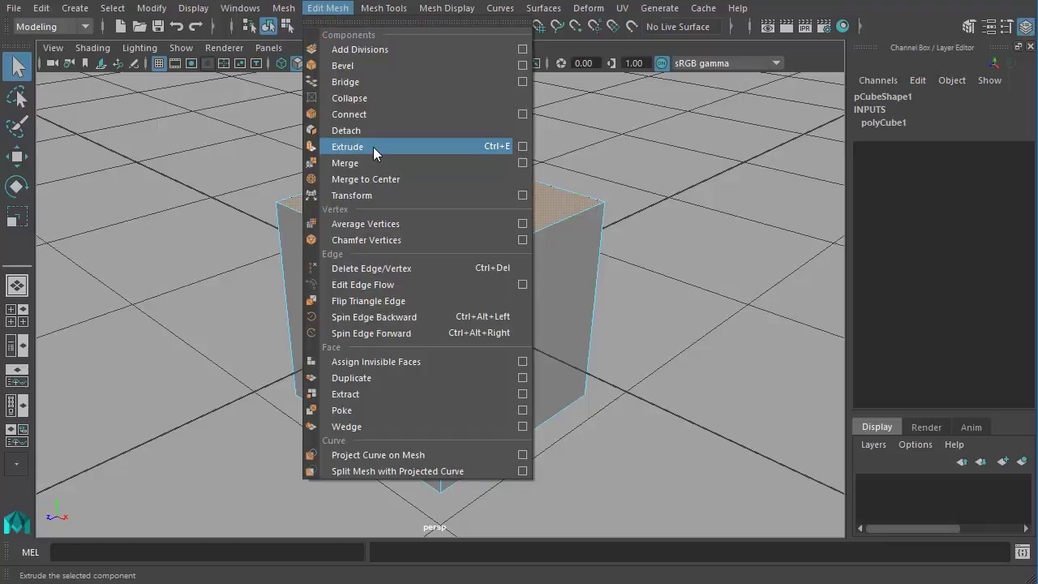
left_click(373, 147)
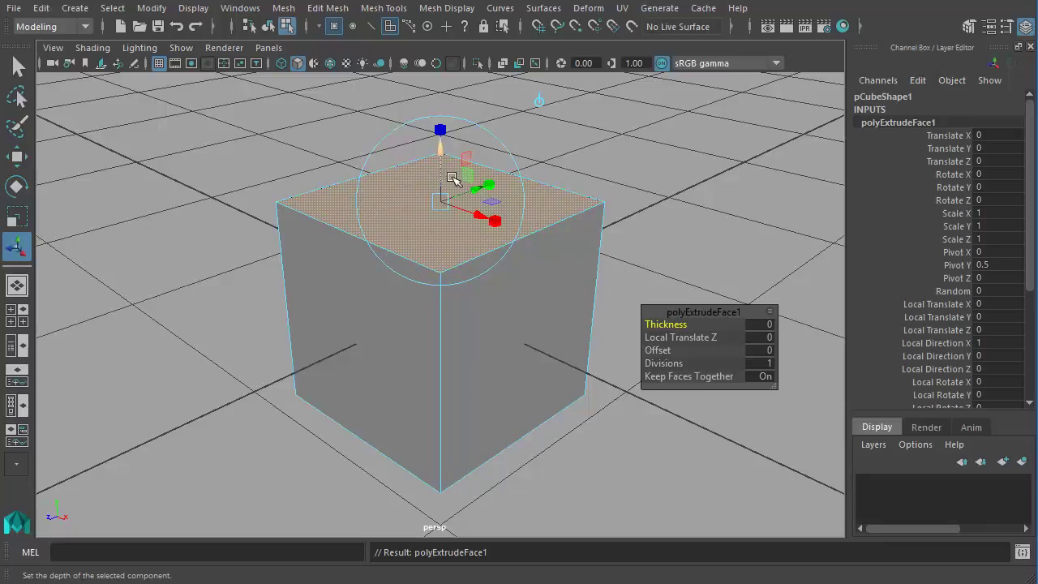
Step: Pull the extruded top face up by 0.196, undoing a trial tilt
left_click_drag(455, 168, 464, 118)
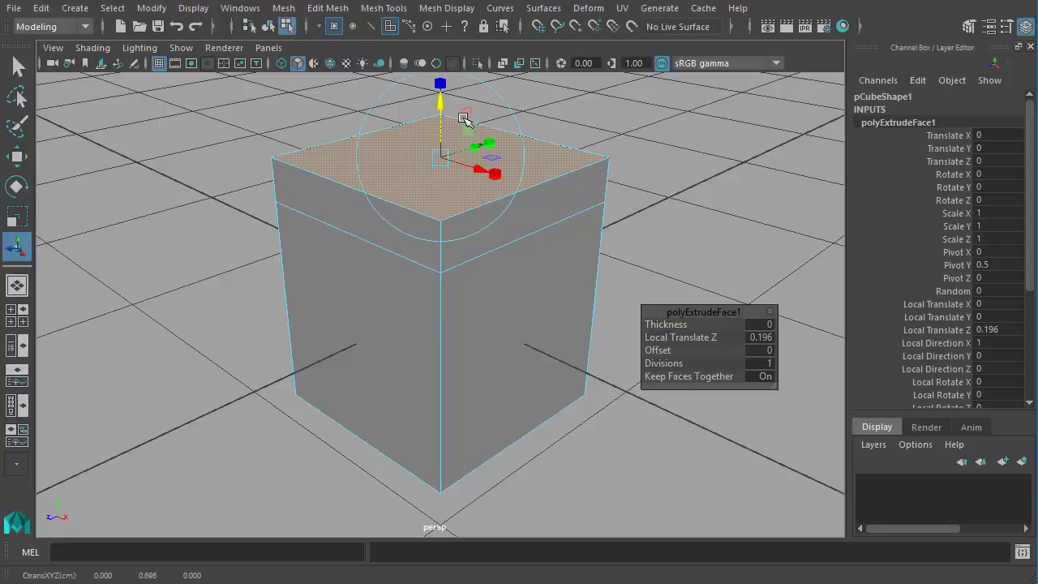
left_click(526, 146)
left_click(529, 132)
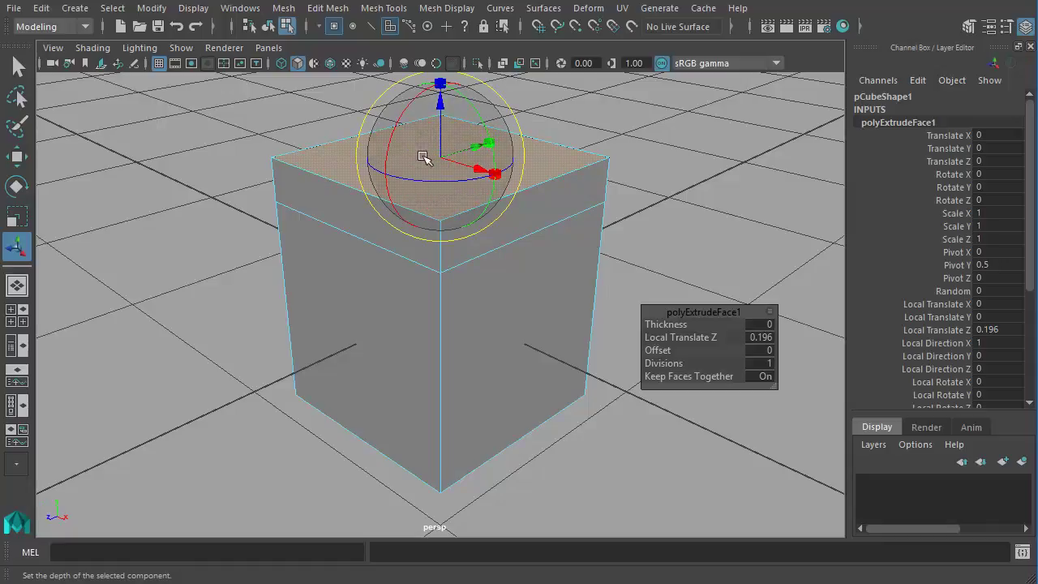
mouse_move(473, 105)
left_mouse_down()
mouse_move(500, 133)
mouse_move(460, 95)
left_mouse_up()
key("ctrl+z")
Step: Scale the raised top face down to 0.7, then select the right side face
key("w")
key("r")
left_click_drag(440, 159, 429, 189)
key("ctrl+z")
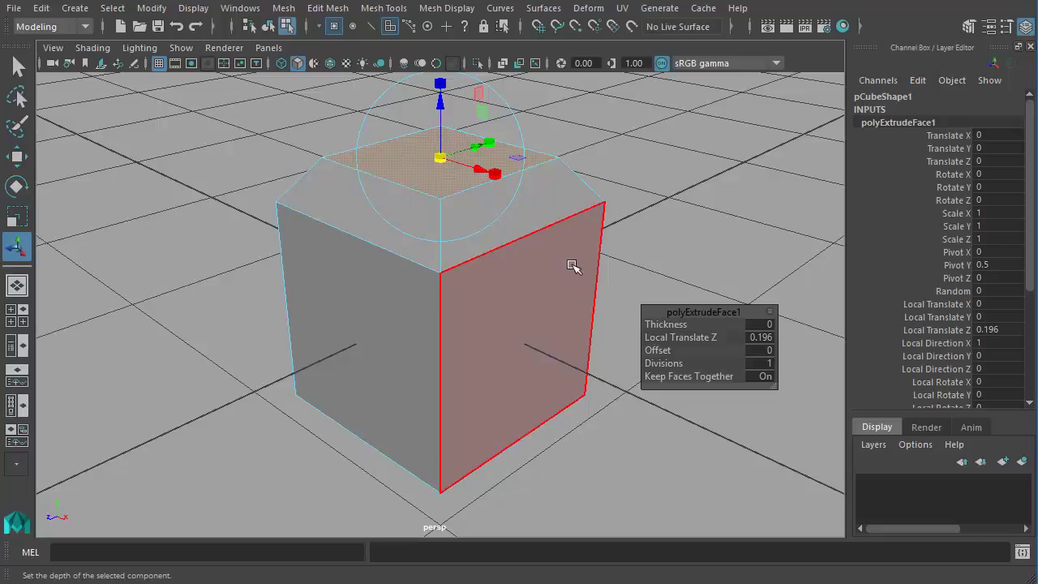
left_click(519, 341)
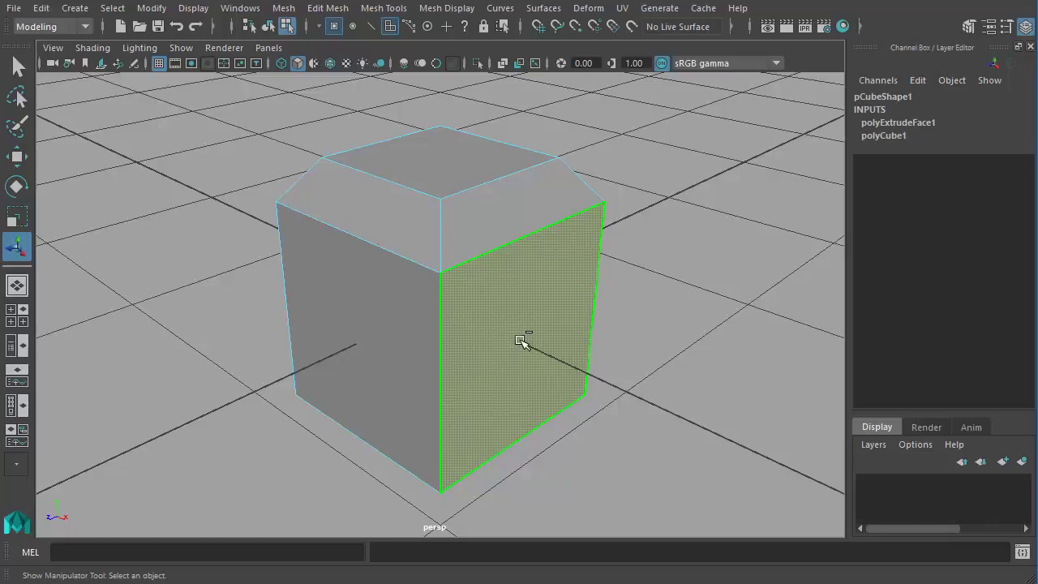
Step: Extrude the right side face out by 0.21 and scale it inward, then select the left face
right_click(519, 342, "shift")
right_click_drag(520, 341, 520, 386, "shift")
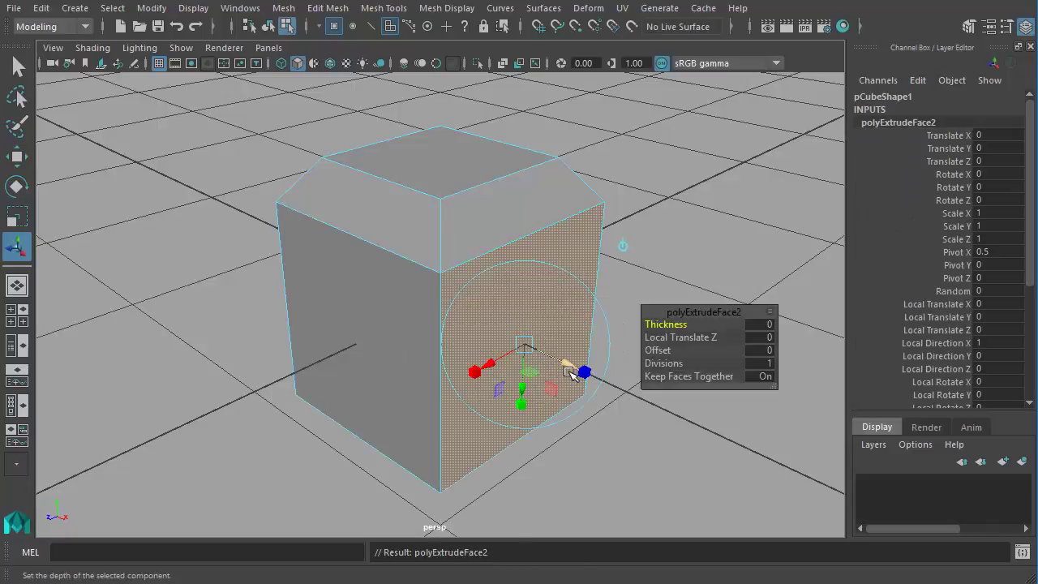
left_click_drag(563, 366, 603, 417)
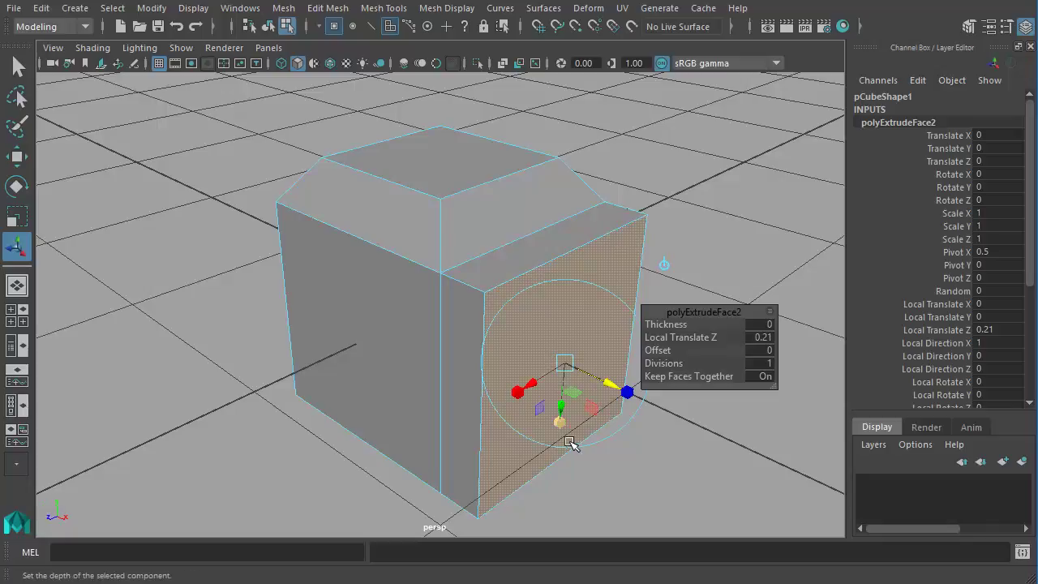
left_click_drag(570, 431, 559, 398)
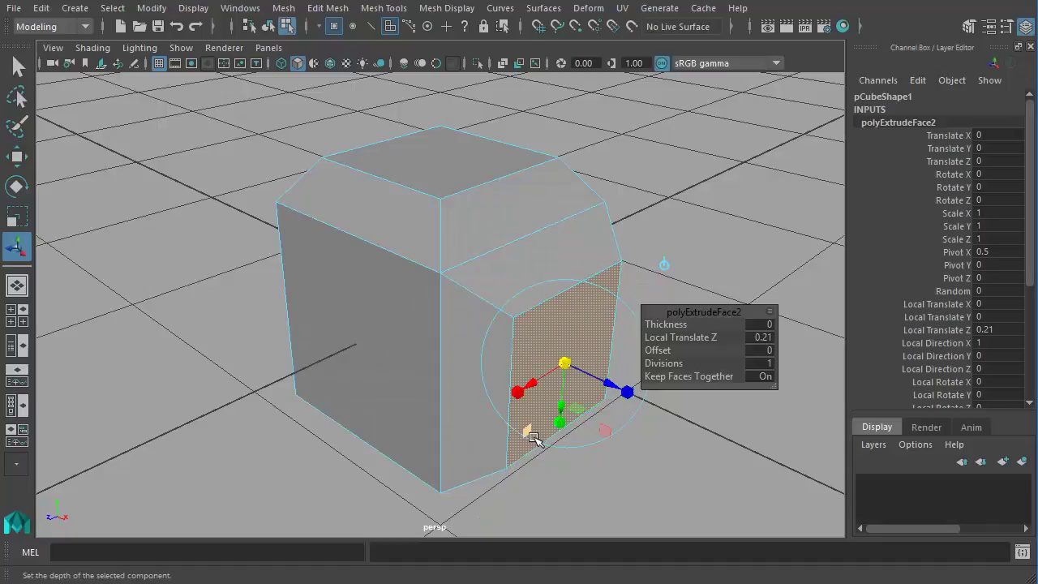
left_click(398, 363)
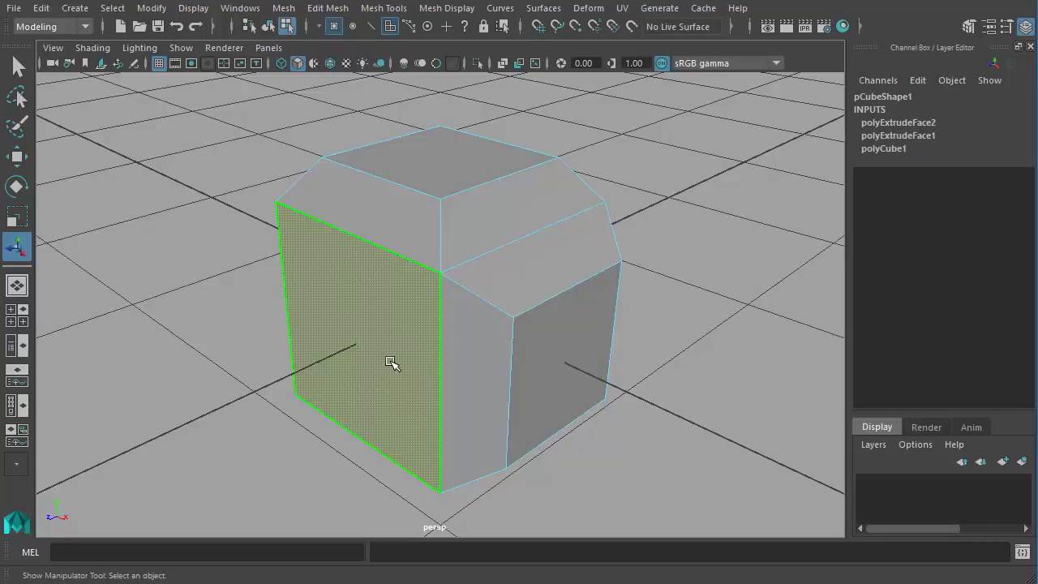
Step: Extrude the left face and move it outward by 0.735 along its Z axis
right_click_drag(403, 331, 404, 357, "shift")
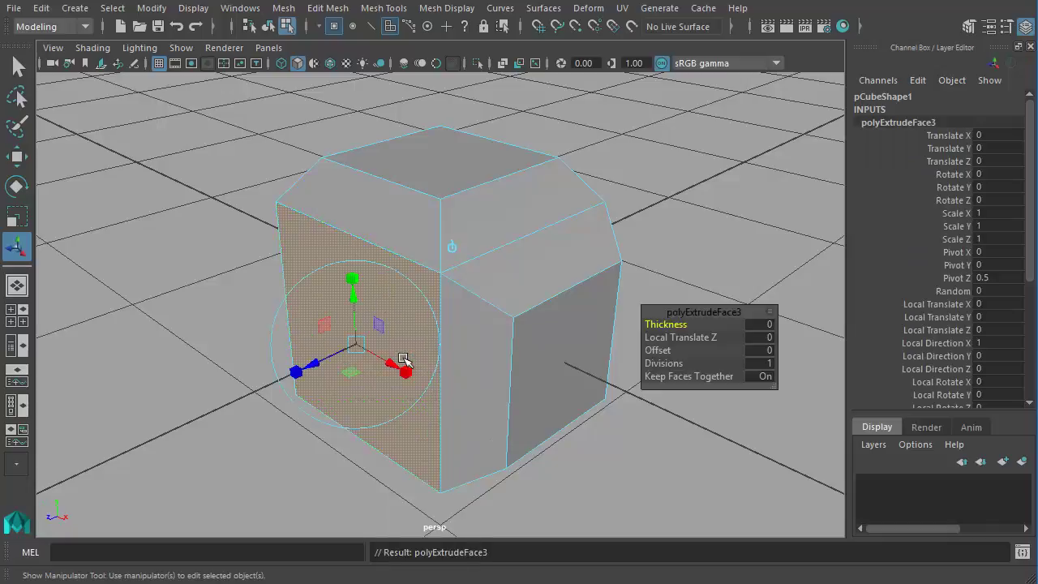
left_click(698, 215)
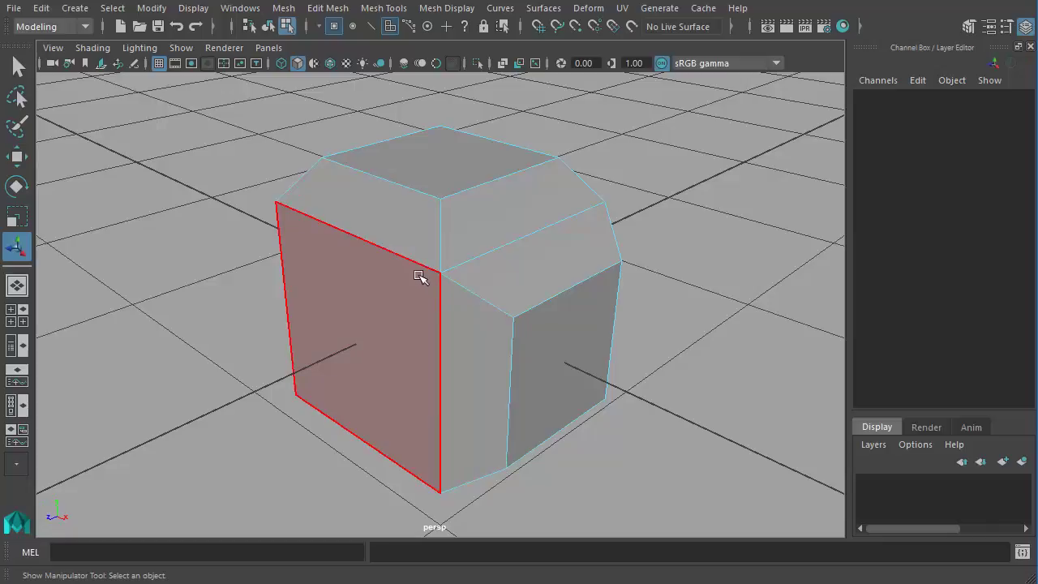
left_click(330, 328)
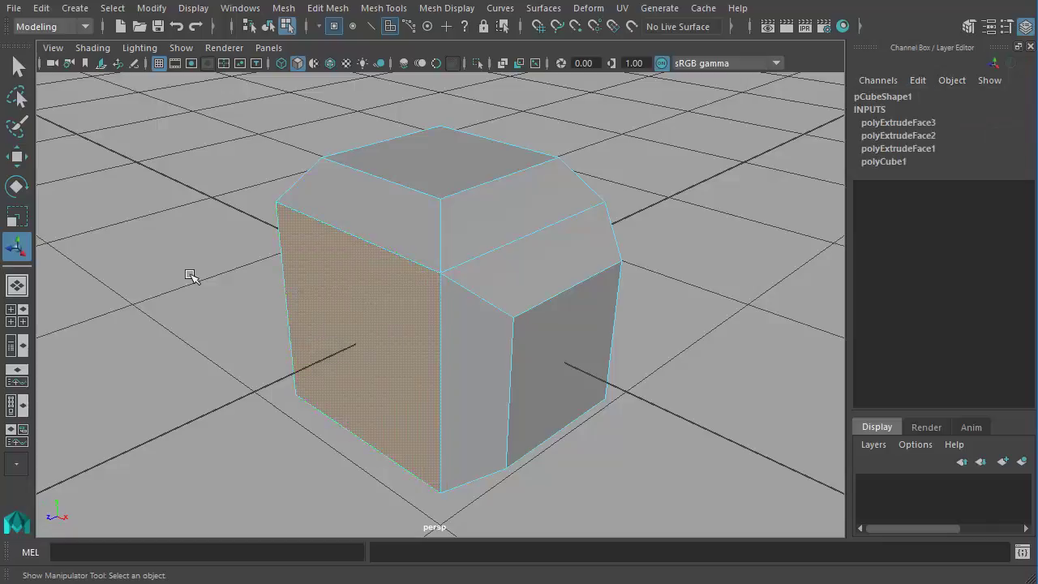
left_click(29, 165)
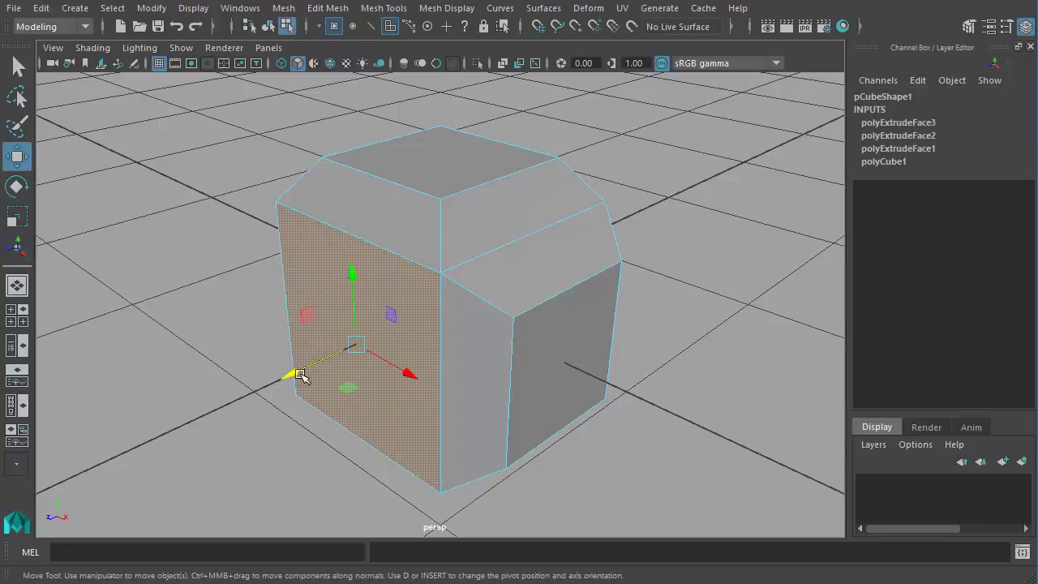
left_click_drag(310, 383, 597, 290)
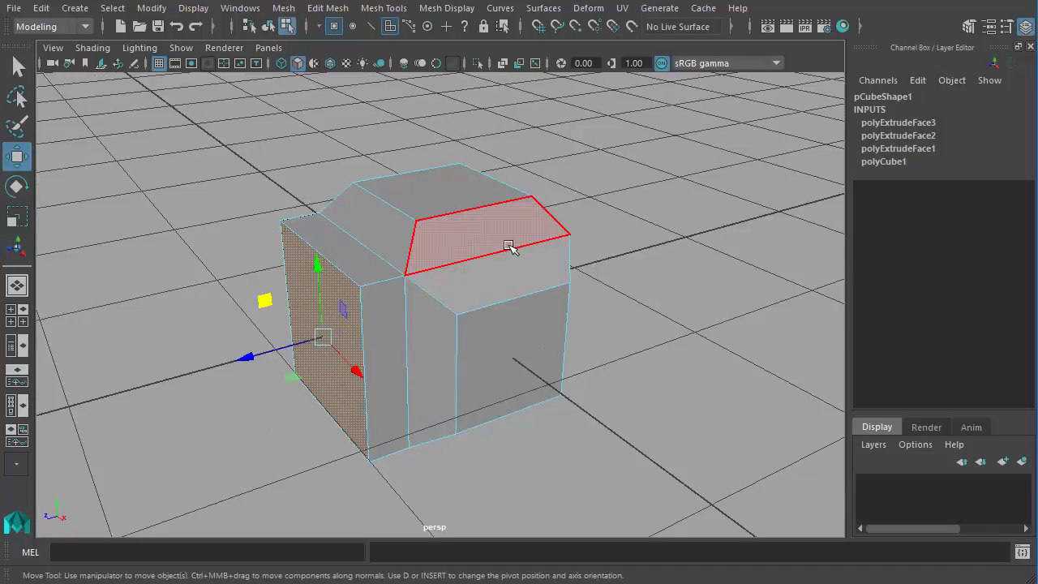
Step: Extrude the top face upward by 1.207 and again by 0.519 into a tall column
left_click(459, 200)
right_click_drag(632, 255, 510, 314, "alt")
left_click_drag(576, 315, 451, 258, "alt")
right_click_drag(451, 258, 464, 305, "shift")
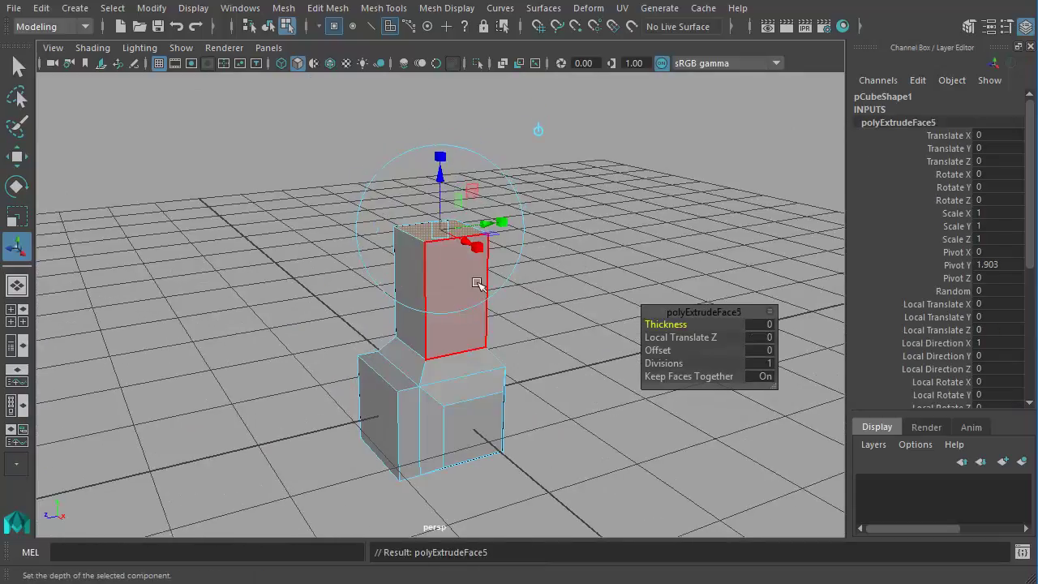
left_click_drag(475, 283, 469, 257, "alt")
left_click_drag(459, 202, 482, 326)
left_click(484, 296)
left_click(452, 279)
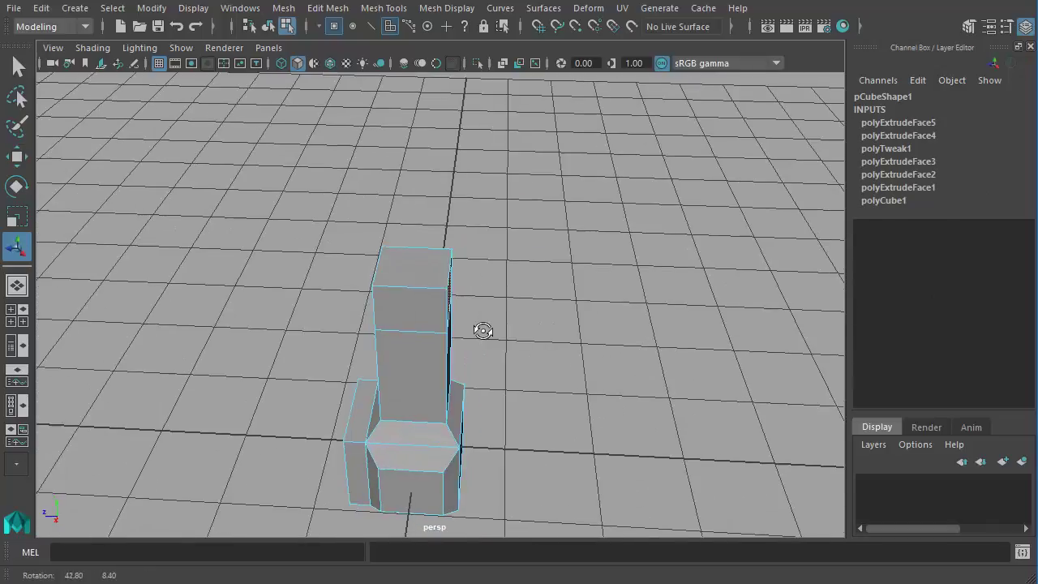
Step: Extrude the column's upper side face outward by 0.969 into a crossbar arm, undoing a trial lift
mouse_move(464, 272)
right_mouse_down("shift")
mouse_move(475, 287)
mouse_move(473, 329)
right_mouse_up("shift")
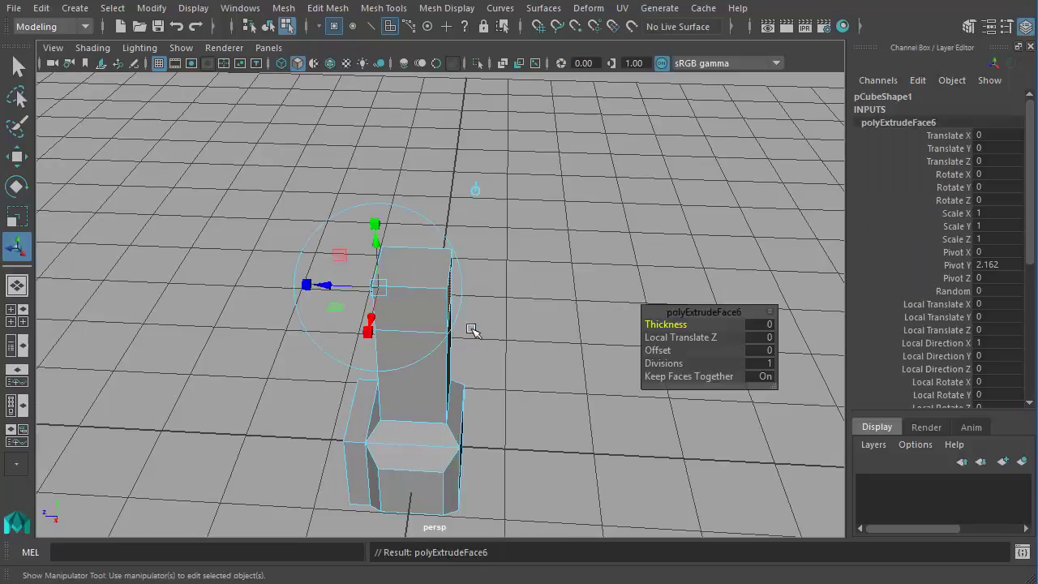
left_click_drag(473, 329, 486, 331, "alt")
left_click_drag(348, 296, 250, 319)
left_click_drag(381, 323, 403, 308, "alt")
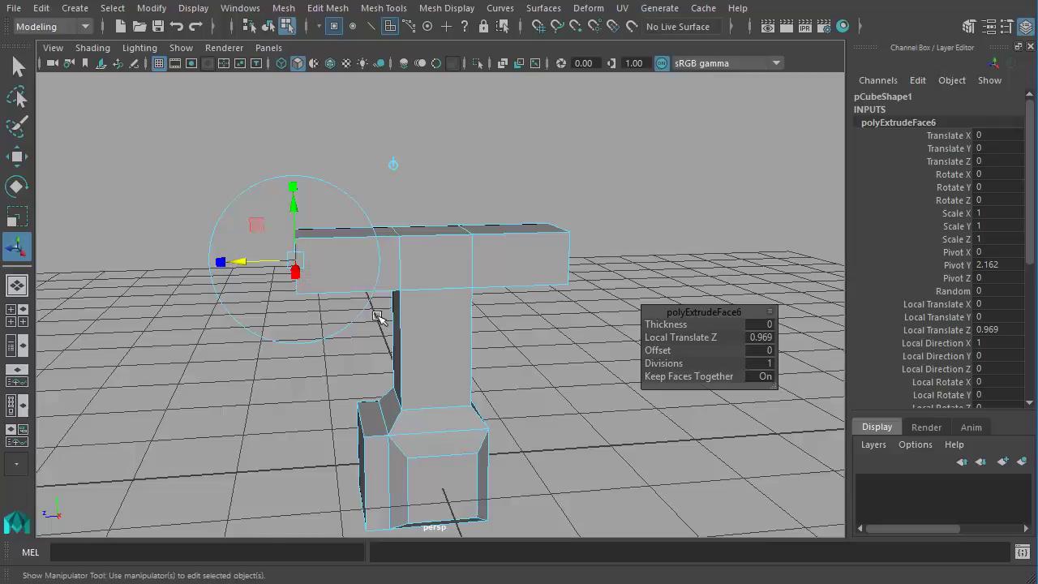
left_click_drag(298, 243, 470, 289)
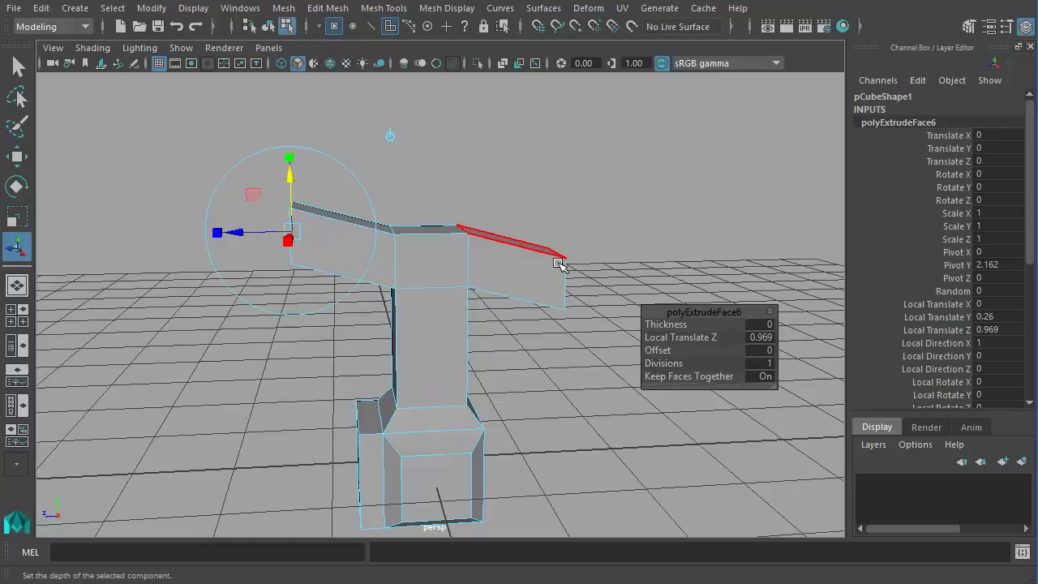
key("ctrl+z")
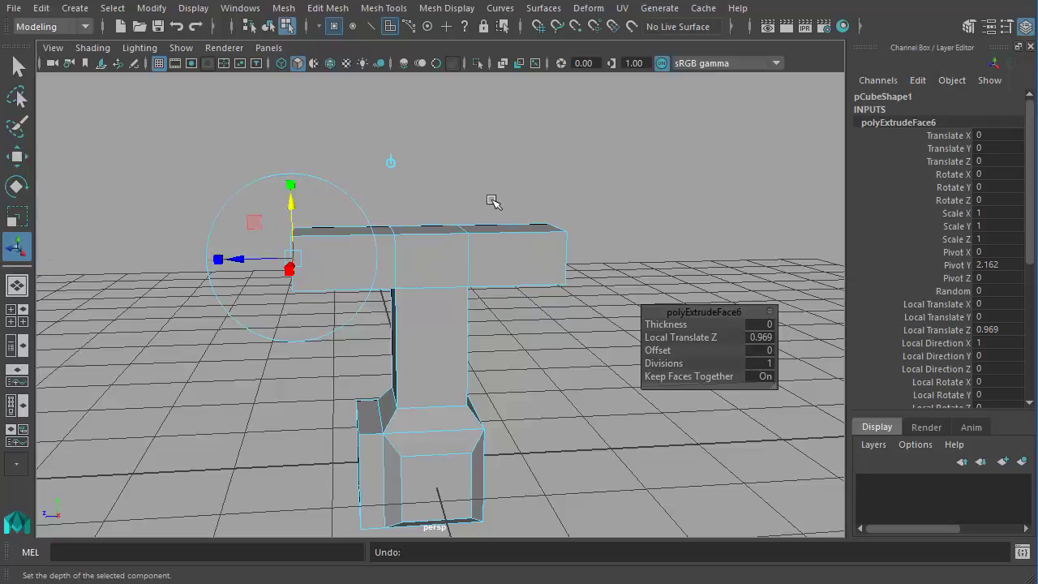
Step: Lift the crossbar arms upward into a Y and extrude their ends outward
left_click(399, 177)
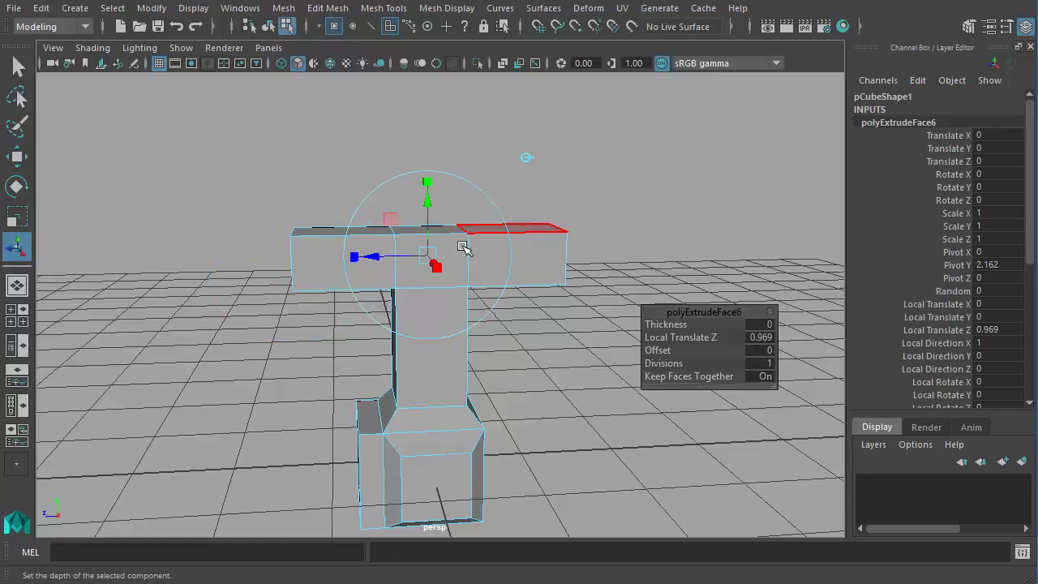
left_click_drag(436, 213, 434, 178)
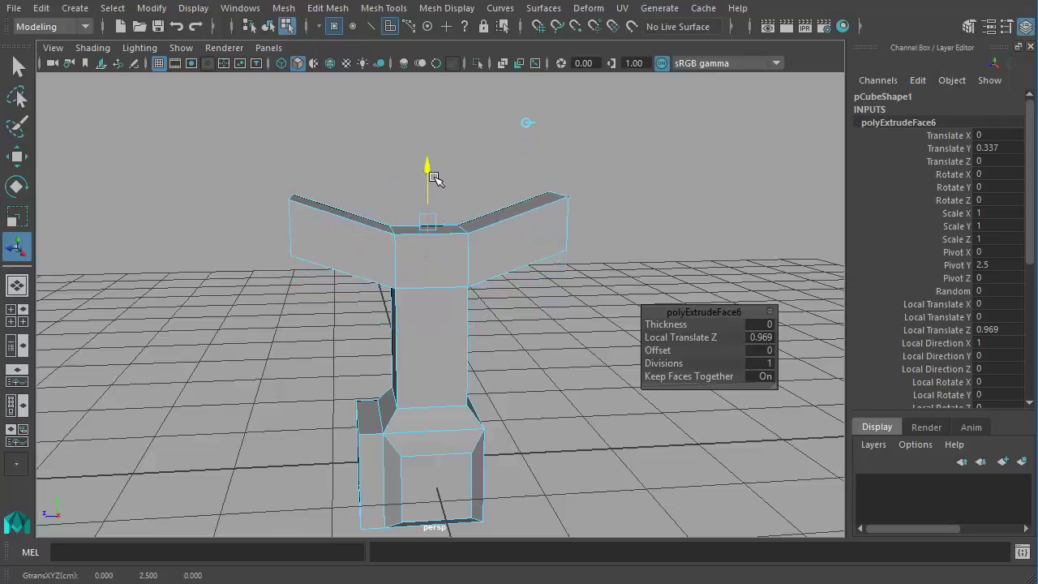
right_click_drag(551, 211, 533, 241, "shift")
left_click_drag(549, 227, 162, 234, "alt")
left_click_drag(293, 306, 302, 257, "alt")
Step: Select both arm top faces and pull them upward into slingshot prongs
left_click(595, 206)
left_click_drag(594, 205, 427, 216, "alt")
left_click(290, 261, "shift")
right_click_drag(427, 215, 442, 257, "shift")
left_click_drag(281, 160, 277, 110)
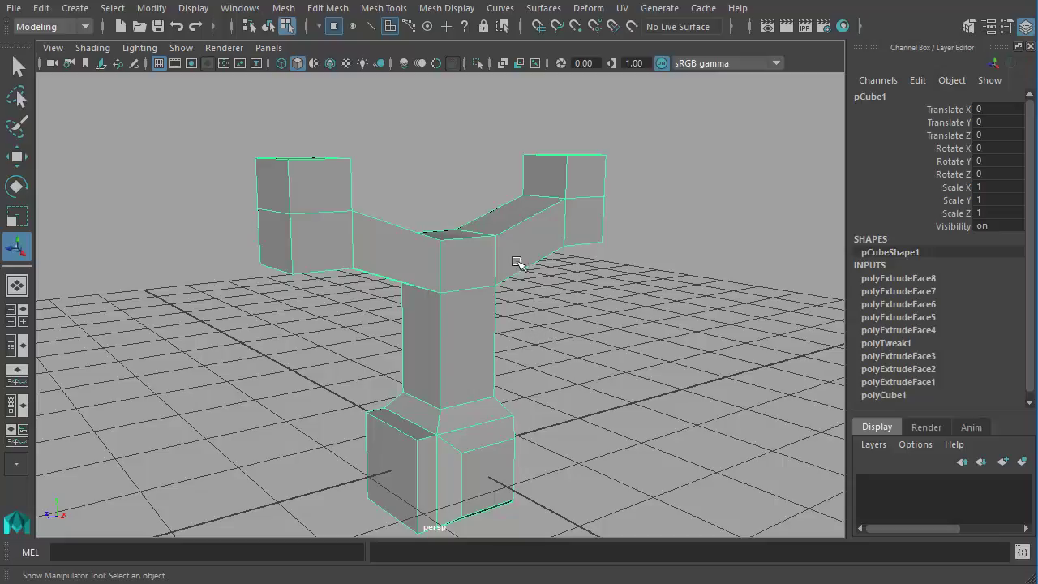
Step: Delete pCube1's construction history with Edit > Delete by Type > History
left_click(40, 8)
mouse_move(73, 205)
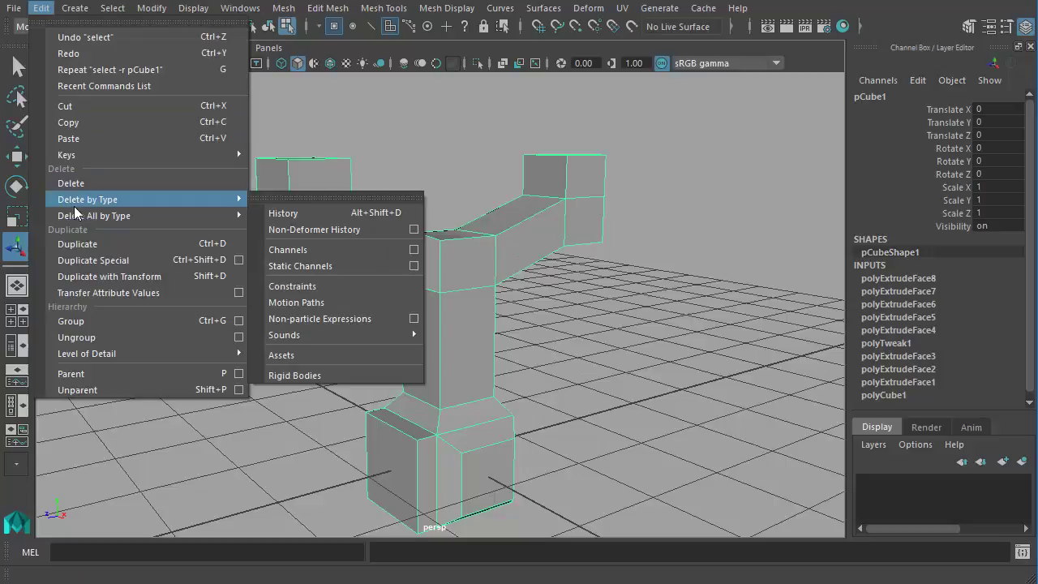
left_click(291, 212)
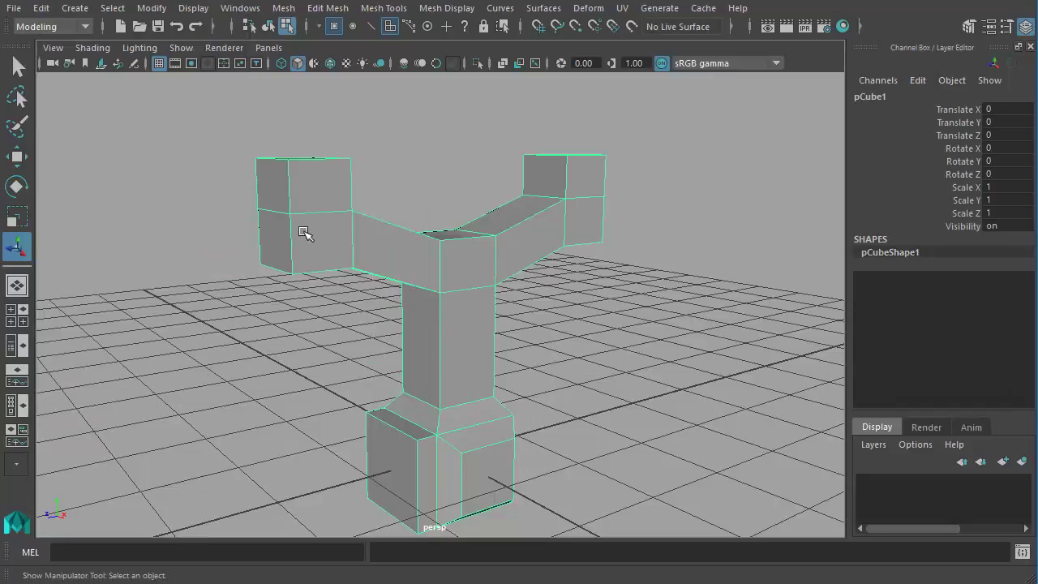